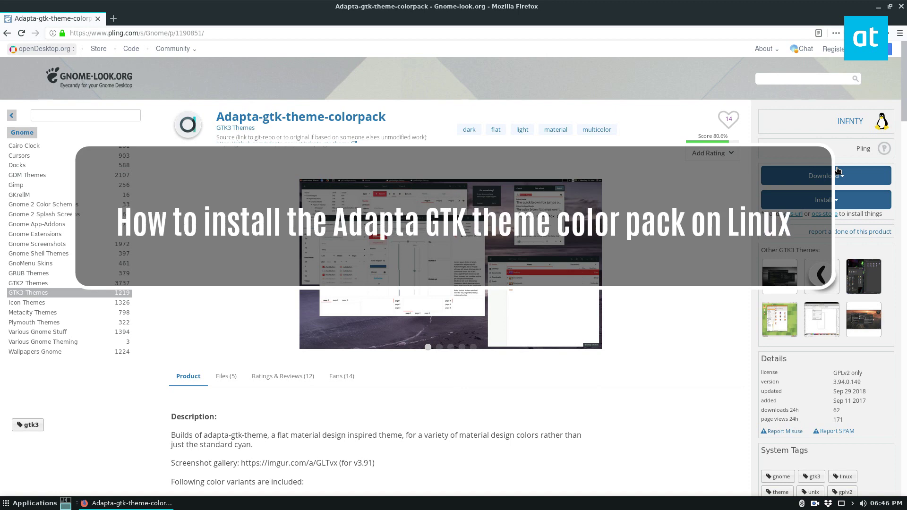
- Enlarge the Adapta-gtk-theme-colorpack preview screenshot on the Gnome-Look.org product page
click(582, 227)
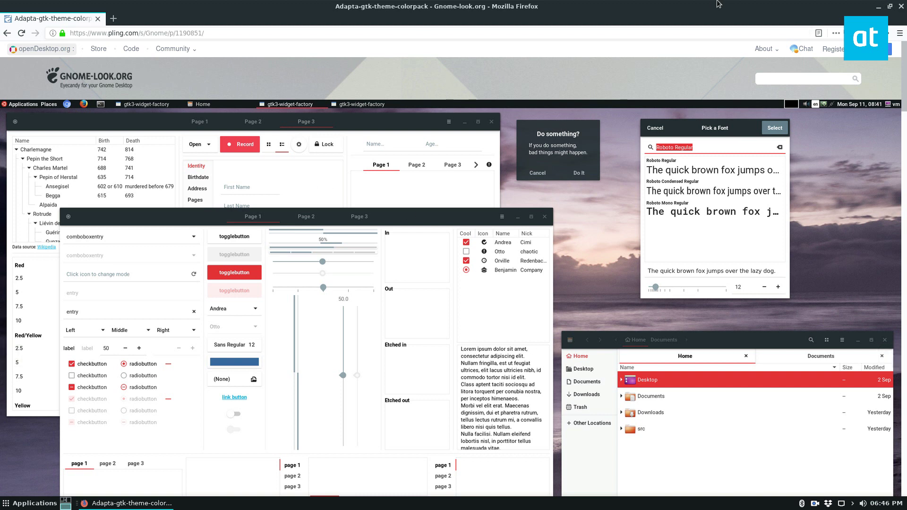
- Close the full-size screenshot and scroll to the Description listing the Adapta colour variants
click(26, 504)
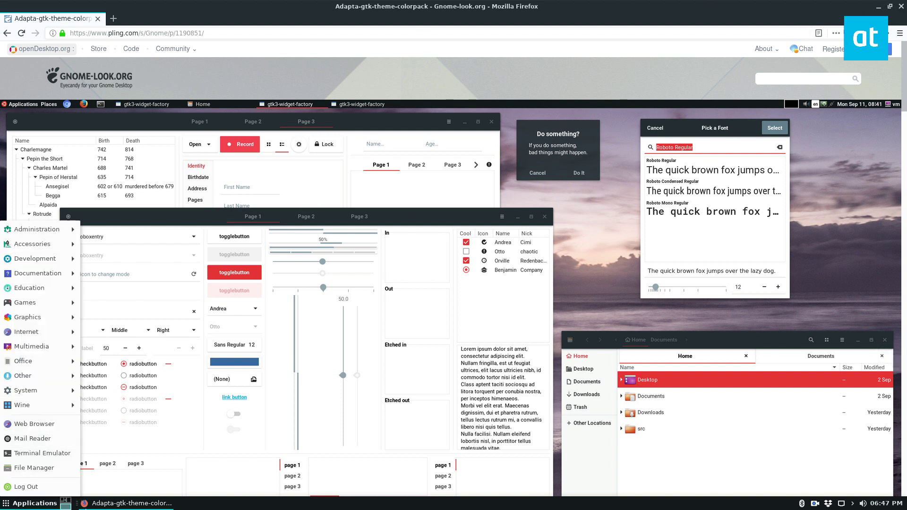
click(24, 507)
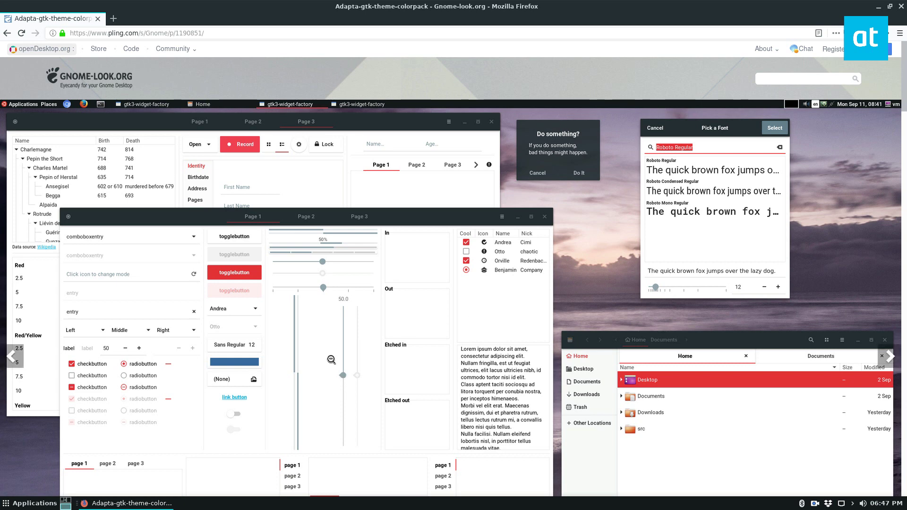
scroll(255, 252, down, 10)
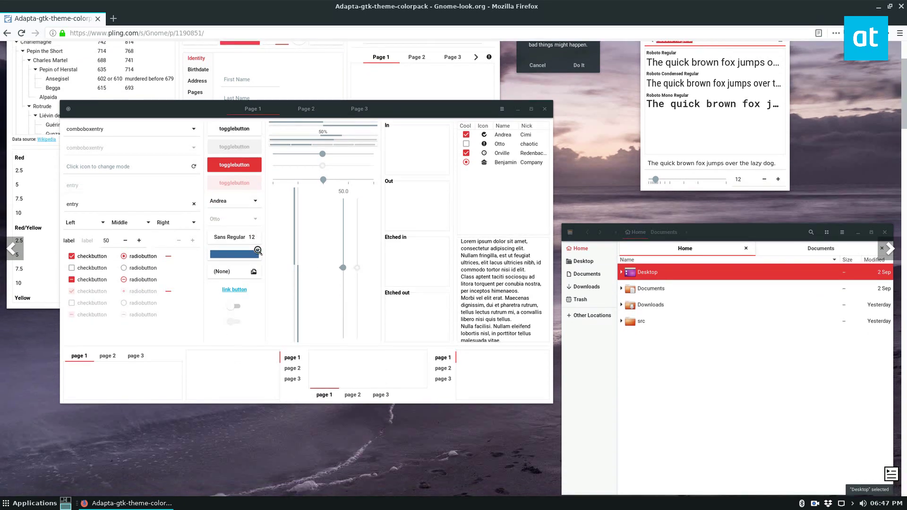
scroll(223, 266, down, 4)
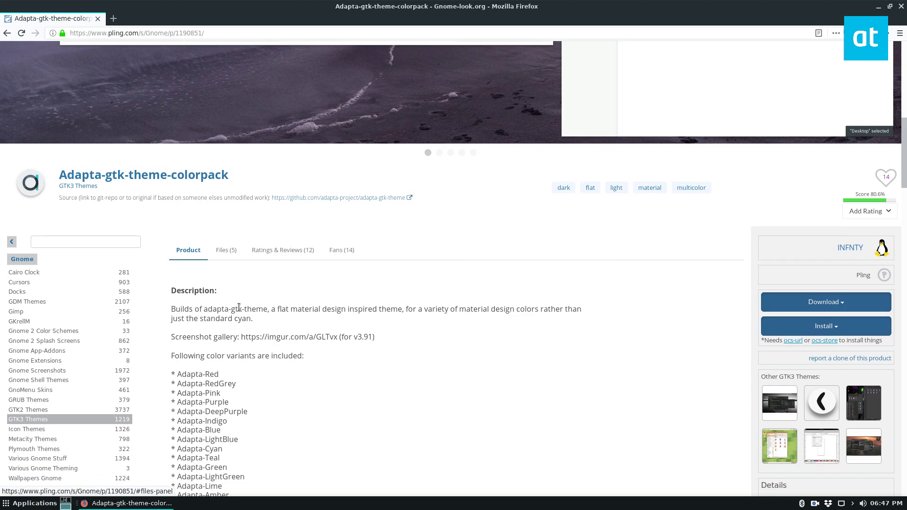
scroll(318, 320, up, 6)
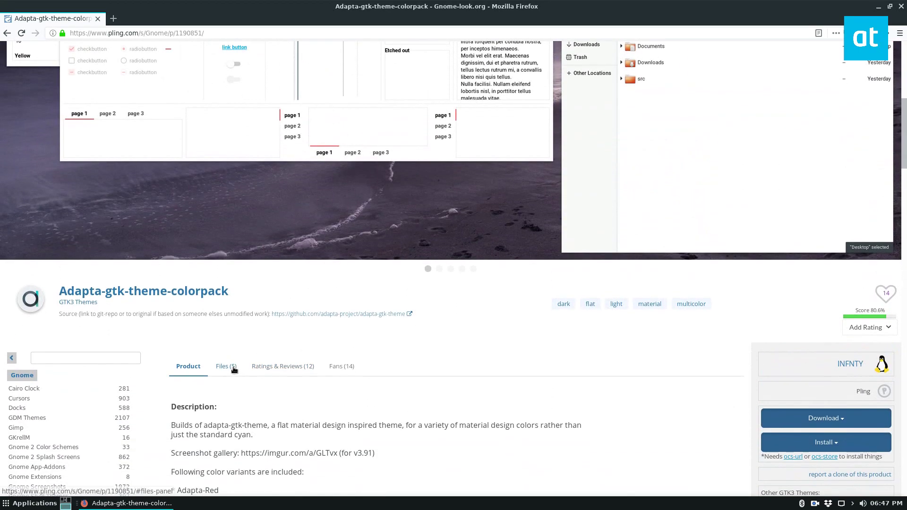
- From the Files tab, download adapta-gtk-theme-colorpack_3.94.0.149.tar.xz (7.57 MB)
click(229, 366)
scroll(254, 371, down, 1)
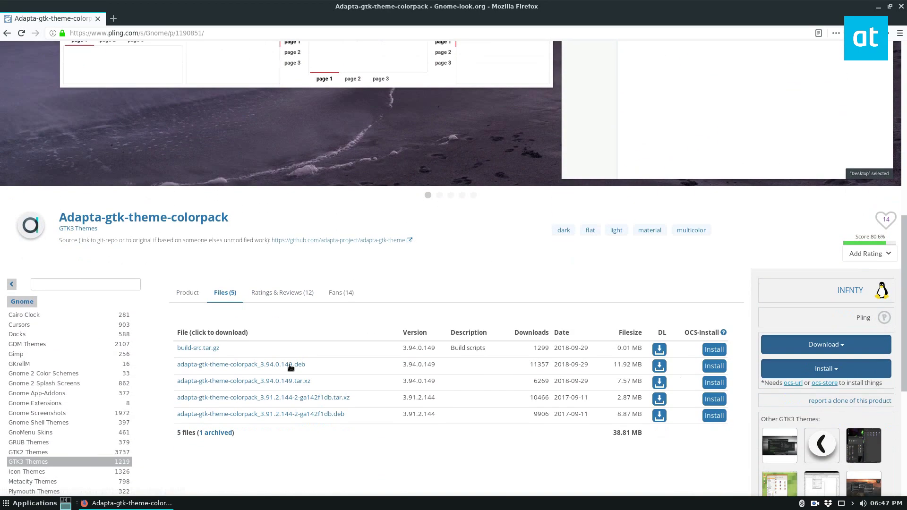
click(220, 29)
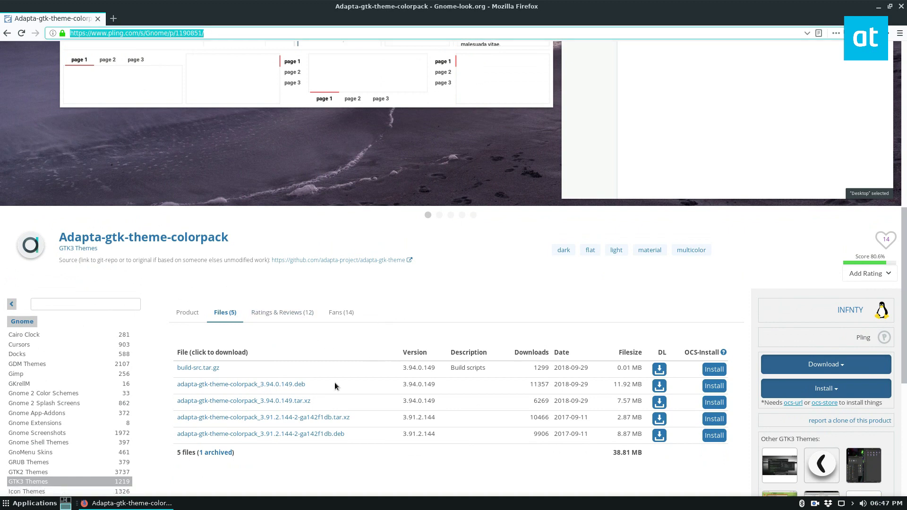
click(660, 404)
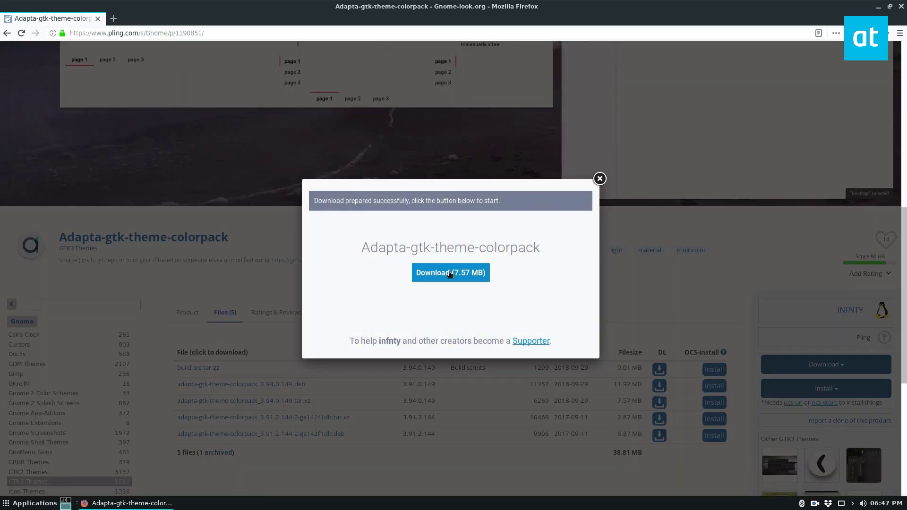
click(452, 272)
- Launch a terminal window and move it to the screen centre
click(51, 503)
click(28, 465)
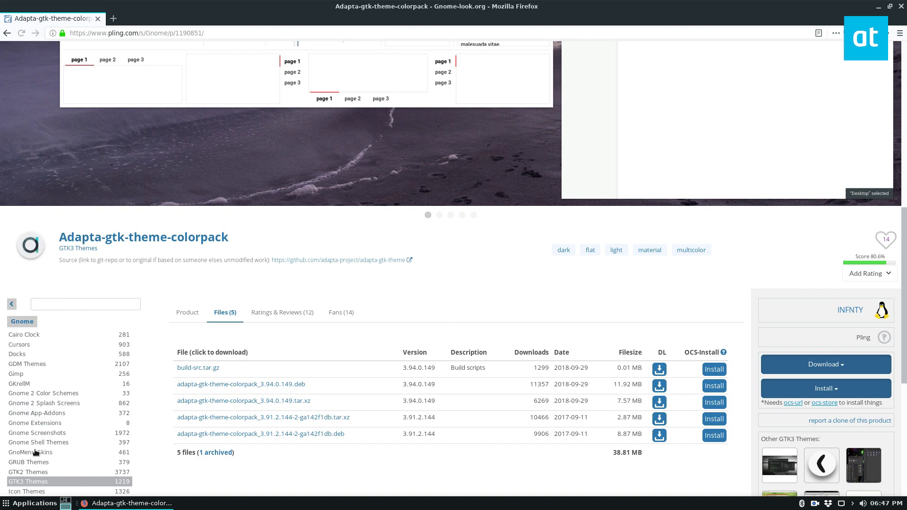
drag(284, 13, 556, 144)
- List the home folder, then change into Downloads and list its files
text(ls)
key(Return)
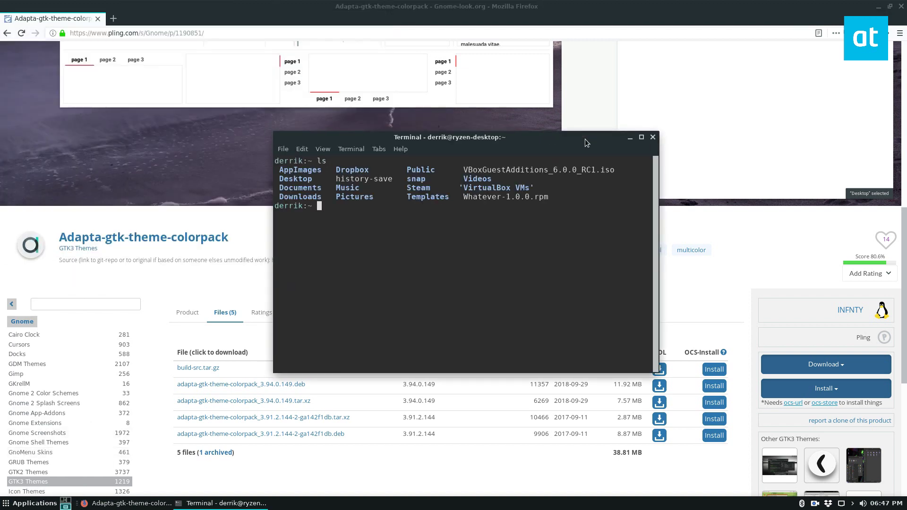
text(cd Doew)
key(BackSpace)
key(BackSpace)
text(w)
key(Tab)
key(Return)
text(ls)
key(Return)
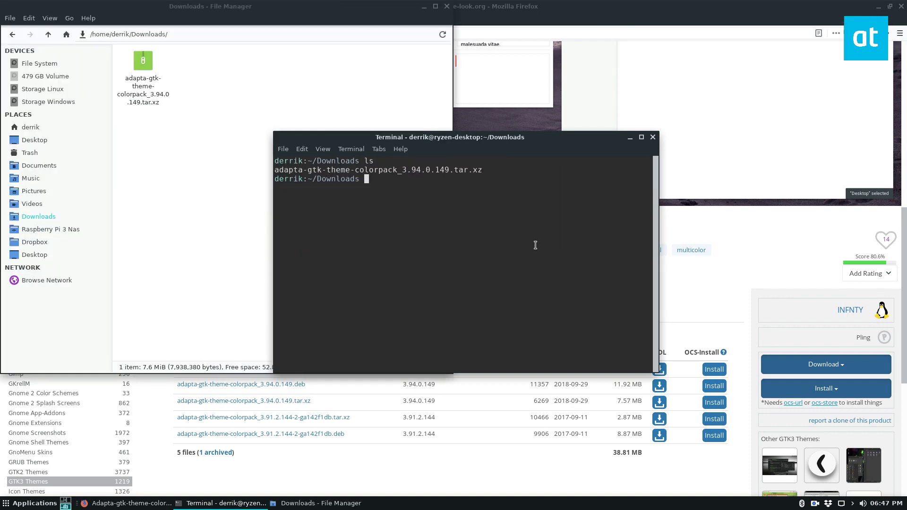
- Extract adapta-gtk-theme-colorpack_3.94.0.149.tar.xz with tar xvf
text(tar xvf a)
key(Tab)
key(Return)
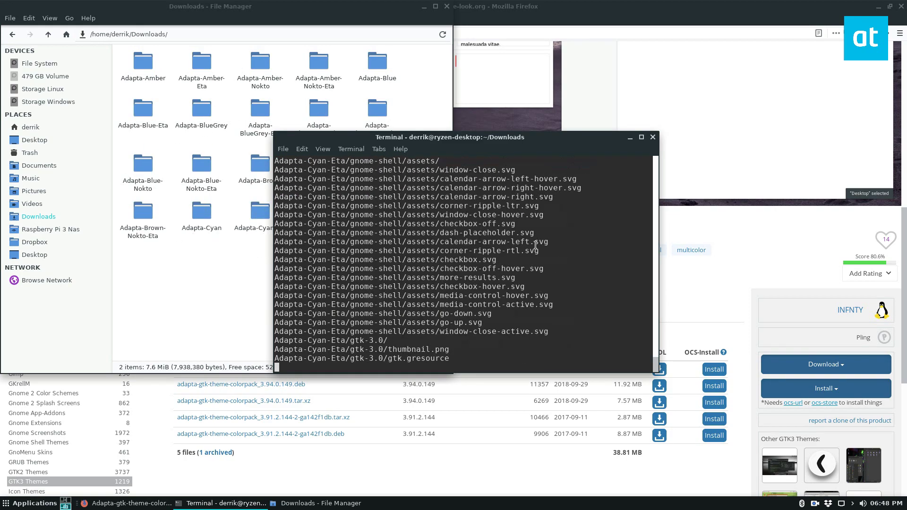
drag(454, 137, 545, 143)
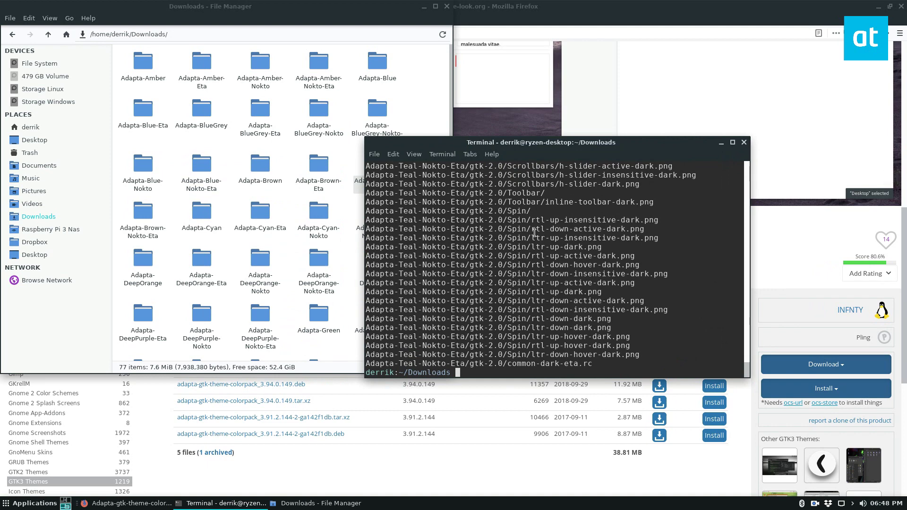
- Create a new folder named "A Colors" in Downloads with mkdir -p
text(mkdir -)
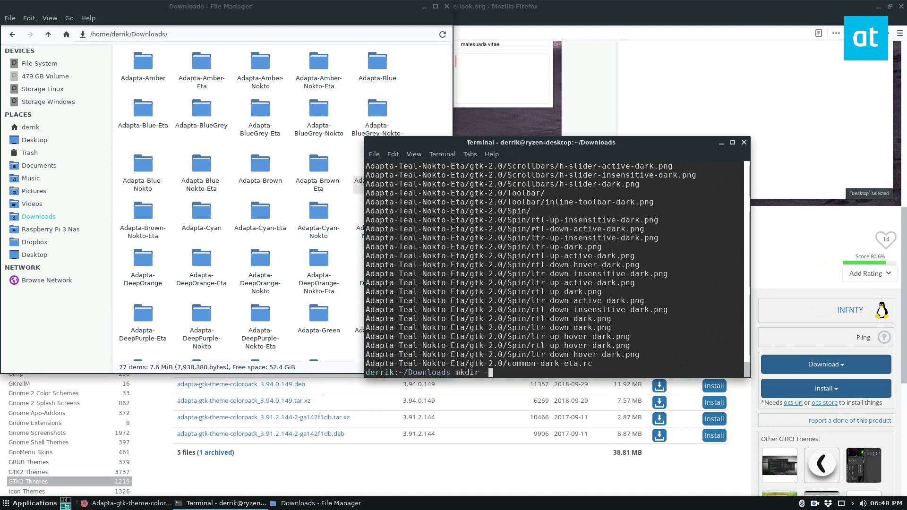
text(p "A Colors")
key(Return)
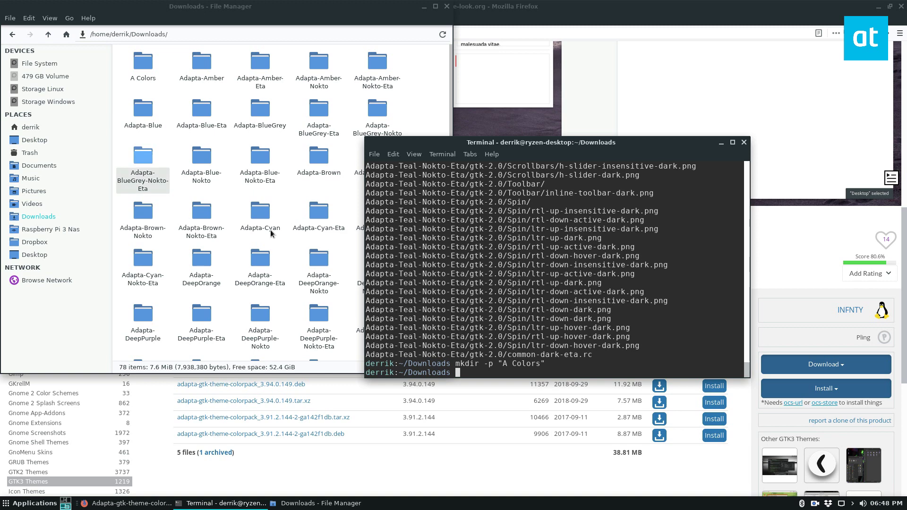
click(352, 254)
scroll(307, 284, down, 10)
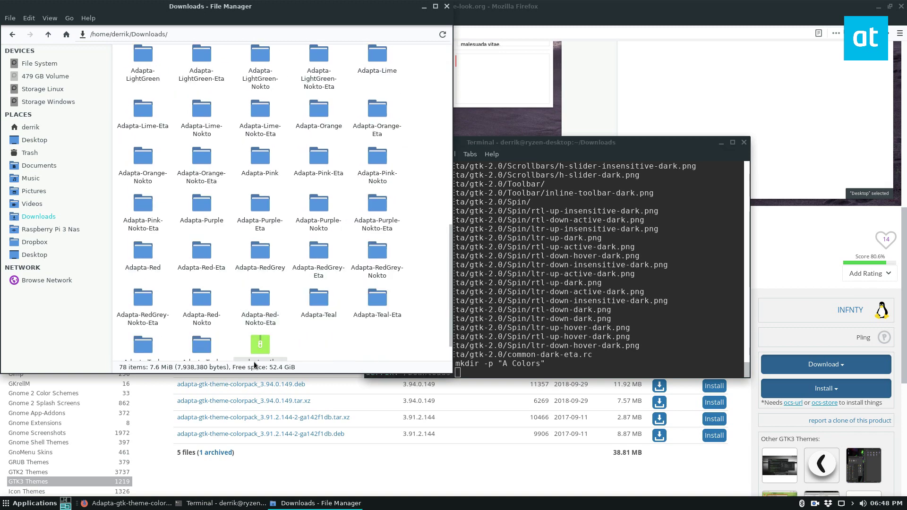
click(541, 294)
- Delete the 3.94.0.149 tar.xz archive and move all Adapta-* folders into "A Colors"
text(rm adapta-gtk-theme-colorpack_3.94.0.149.tar.xz)
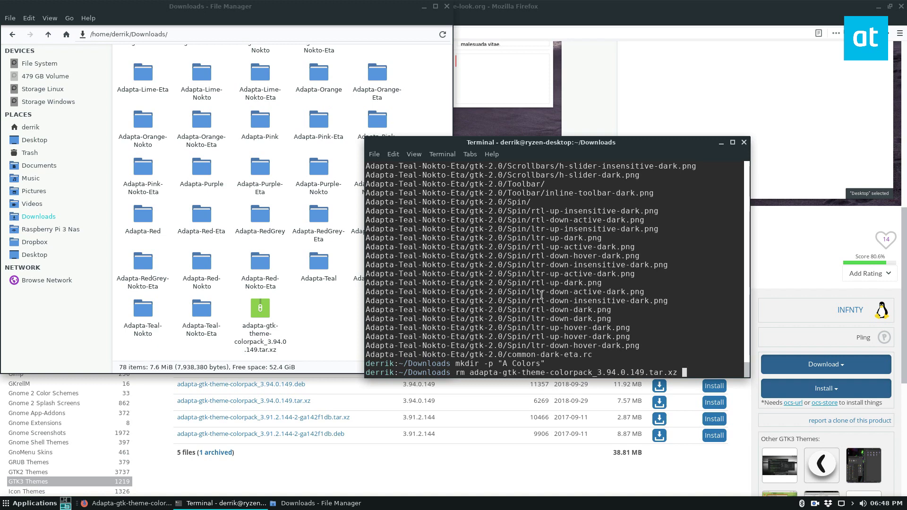
key(Return)
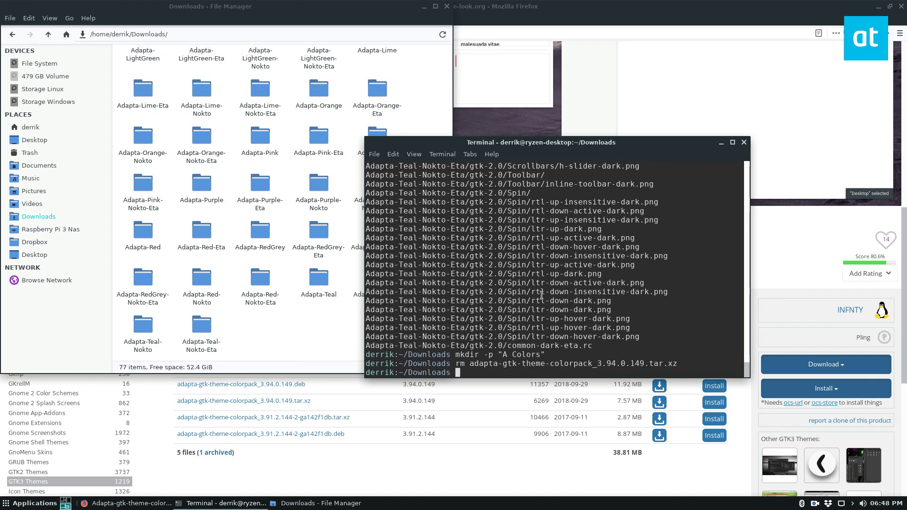
text(mv Adapta-* "A Colors")
key(Return)
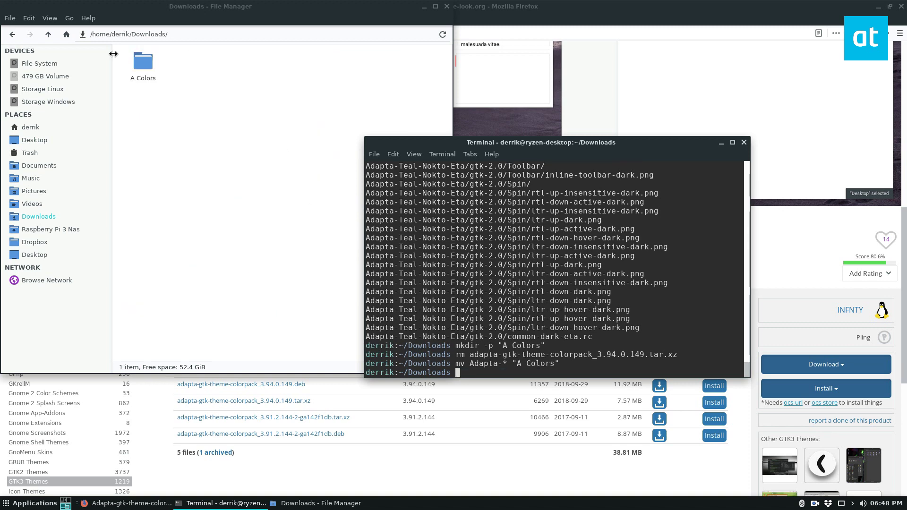
- Open the A Colors folder in Thunar and browse its Adapta theme folders
double_click(143, 62)
scroll(287, 271, down, 10)
scroll(288, 271, up, 10)
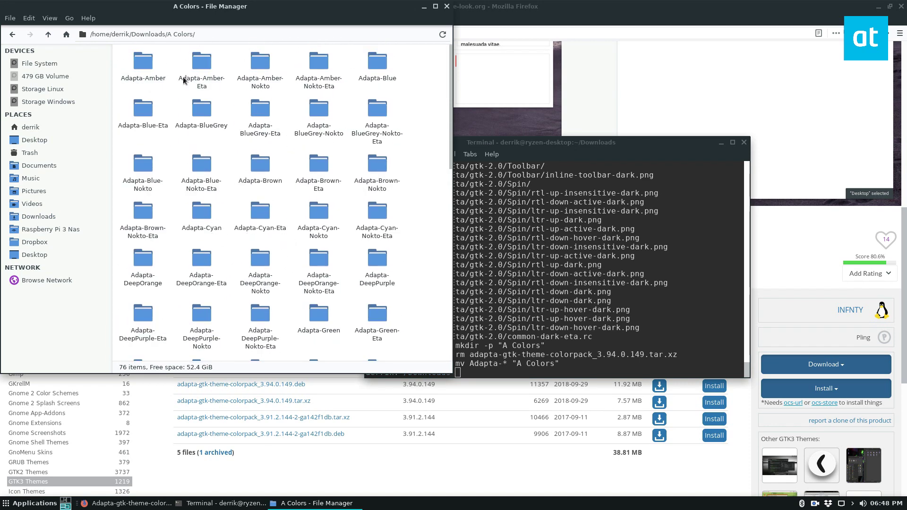
scroll(222, 170, down, 4)
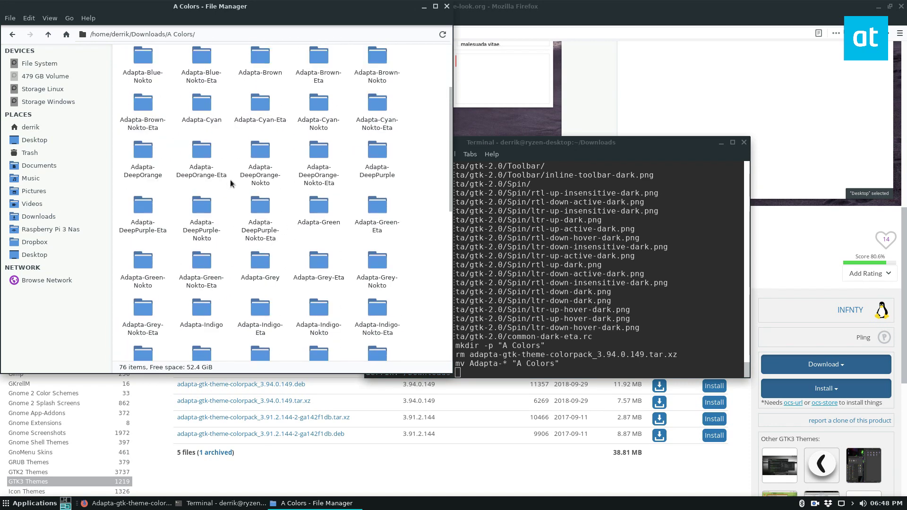
scroll(245, 127, down, 7)
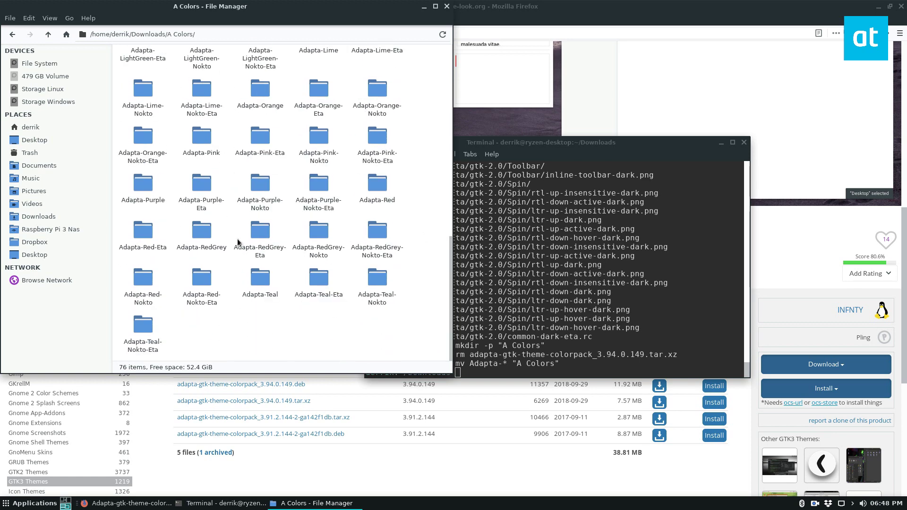
scroll(242, 226, up, 7)
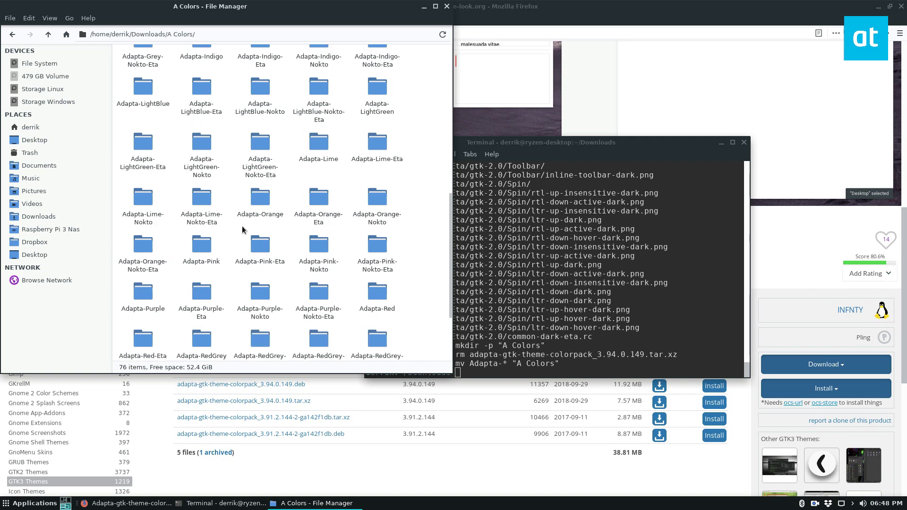
- List the A Colors contents in the terminal and minimise the browser
click(503, 234)
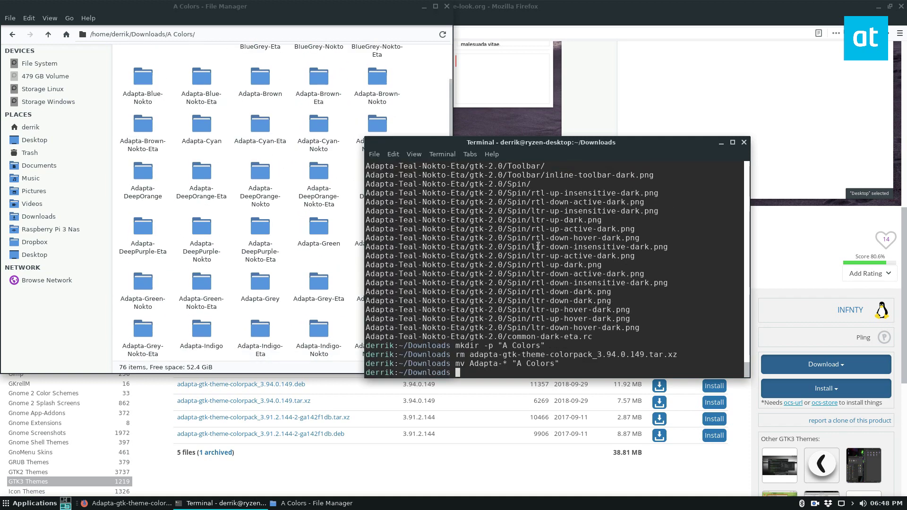
text(cd A\ Colors/)
key(Return)
text(ls)
key(Return)
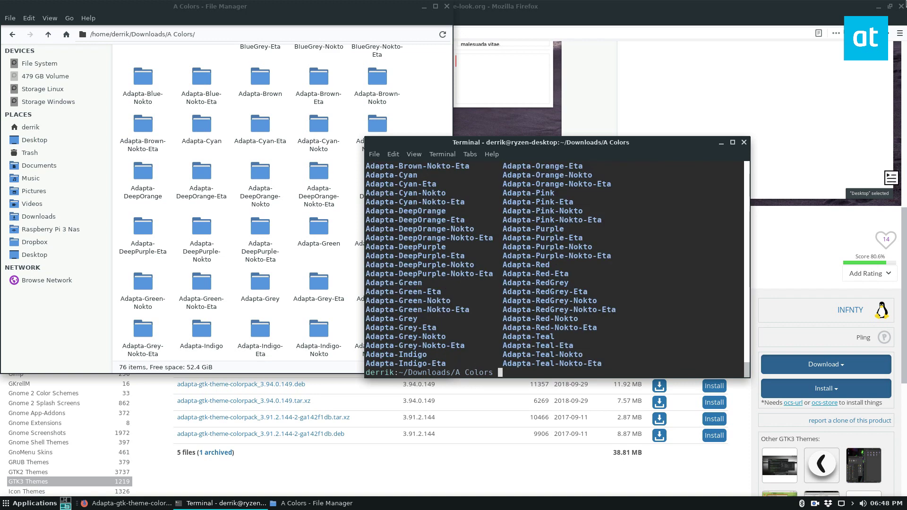
click(879, 6)
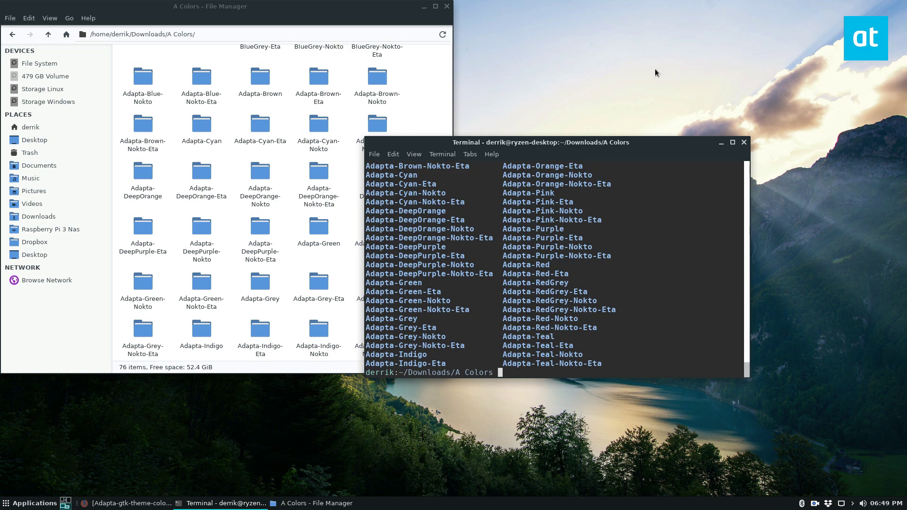
- Run sudo mv Adapta-* /usr/share/themes/ with the admin password, then close the terminal
text(sudo mv Adapta-* /usr/share/themes/)
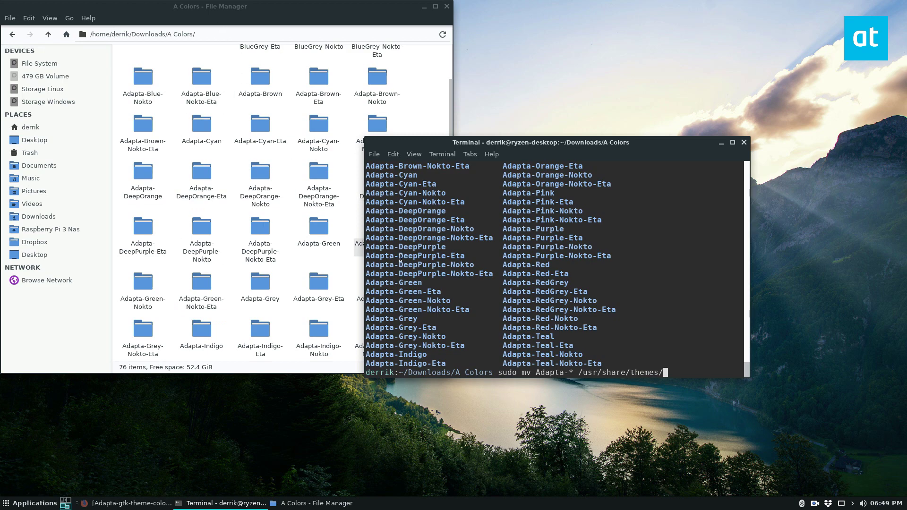
key(Return)
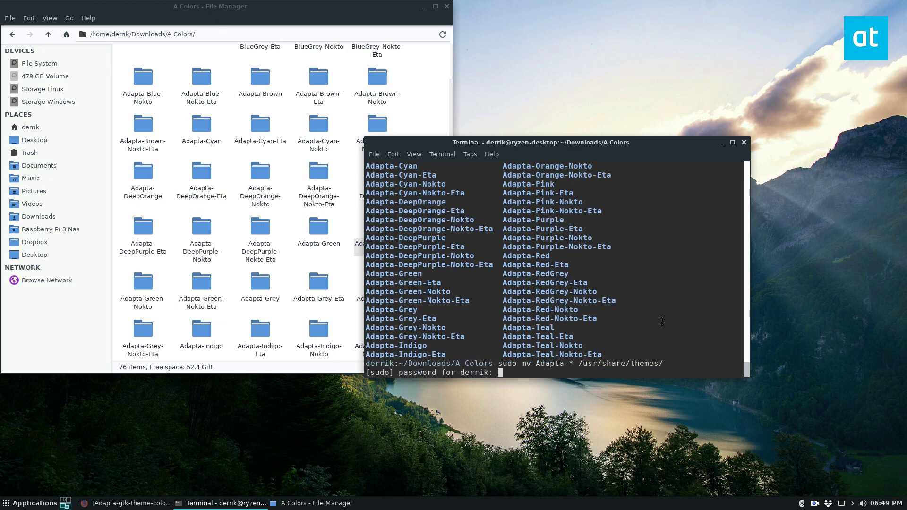
key(Return)
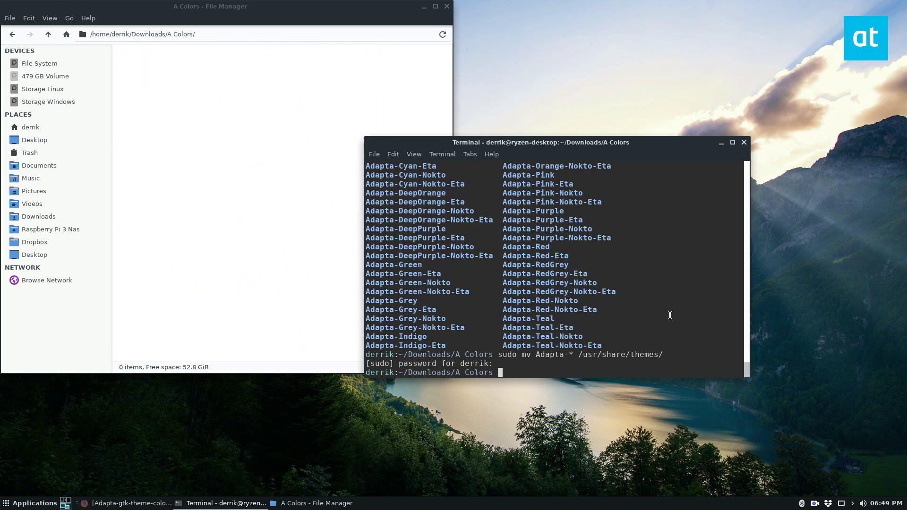
click(744, 142)
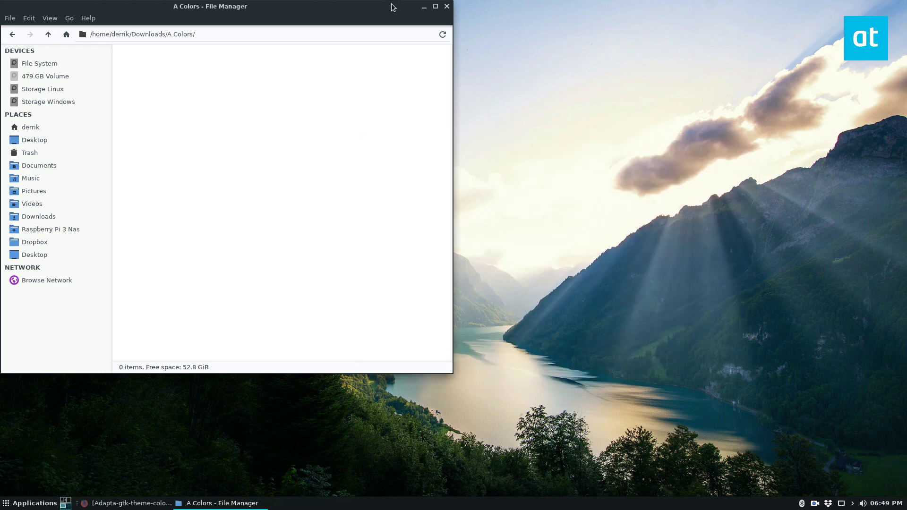
- Move the empty A Colors folder to the Trash and close Thunar
click(48, 34)
right_click(129, 65)
click(144, 236)
click(446, 7)
- Launch the Appearance settings from the app finder by searching 'appe'
key(ctrl+space)
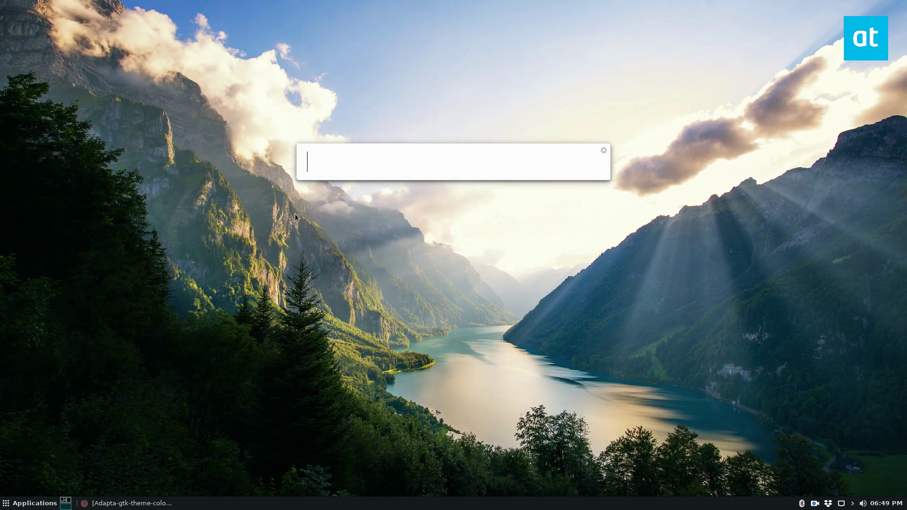
text(appe)
key(Return)
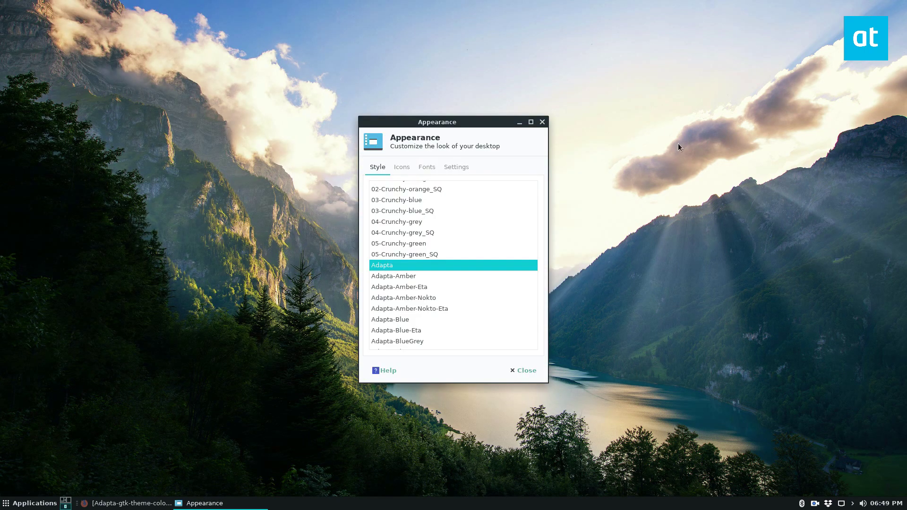
scroll(432, 261, down, 5)
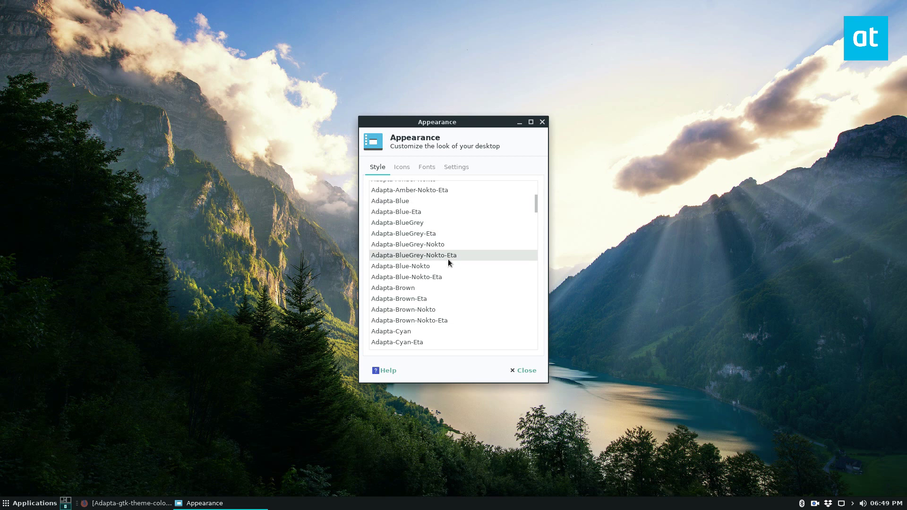
scroll(427, 283, up, 4)
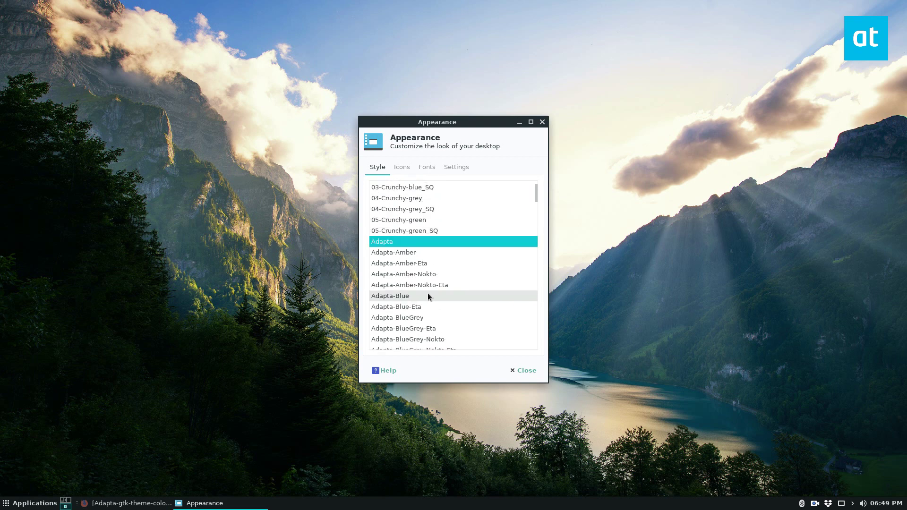
- Preview the Adapta-Amber, Adapta-Amber-Eta, Adapta-Blue and Adapta-Red styles
click(409, 251)
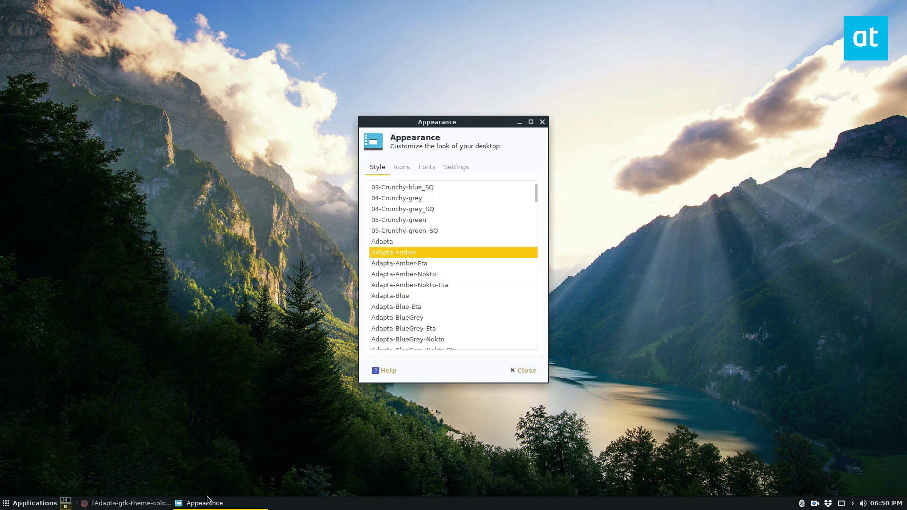
click(435, 264)
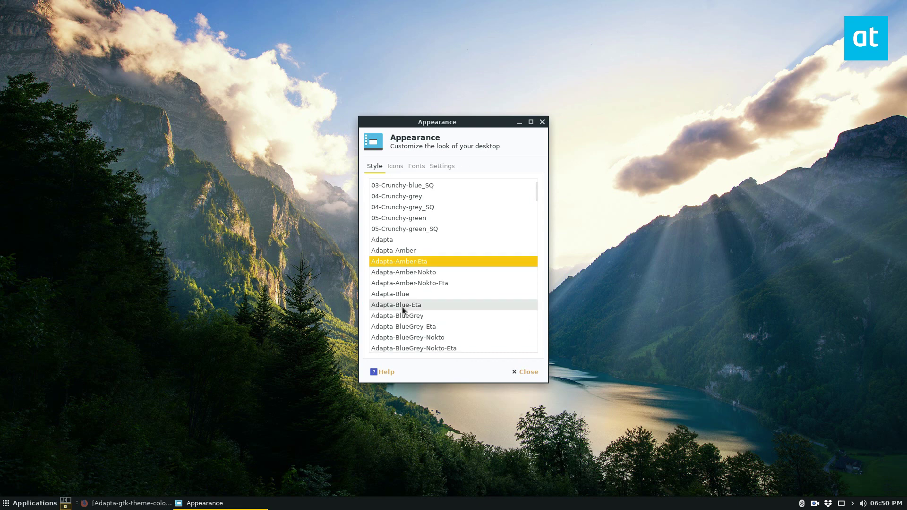
click(401, 294)
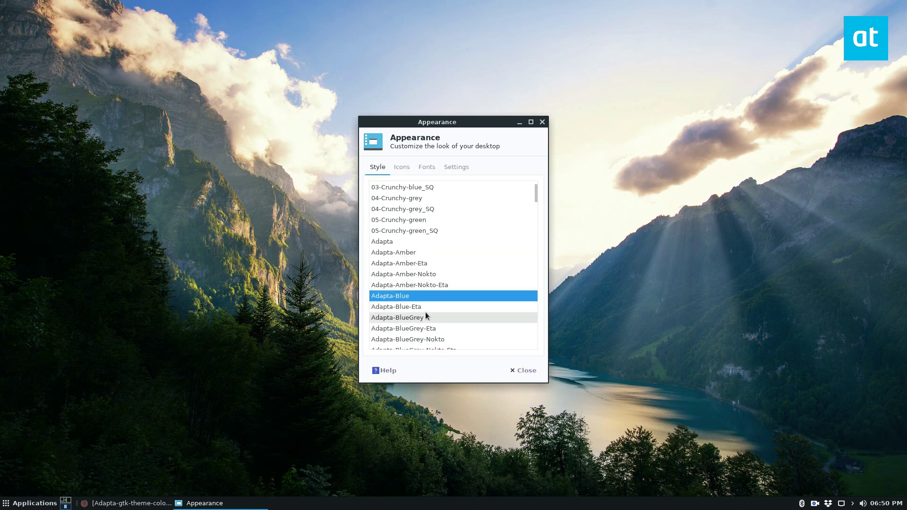
scroll(407, 321, down, 6)
scroll(411, 312, down, 8)
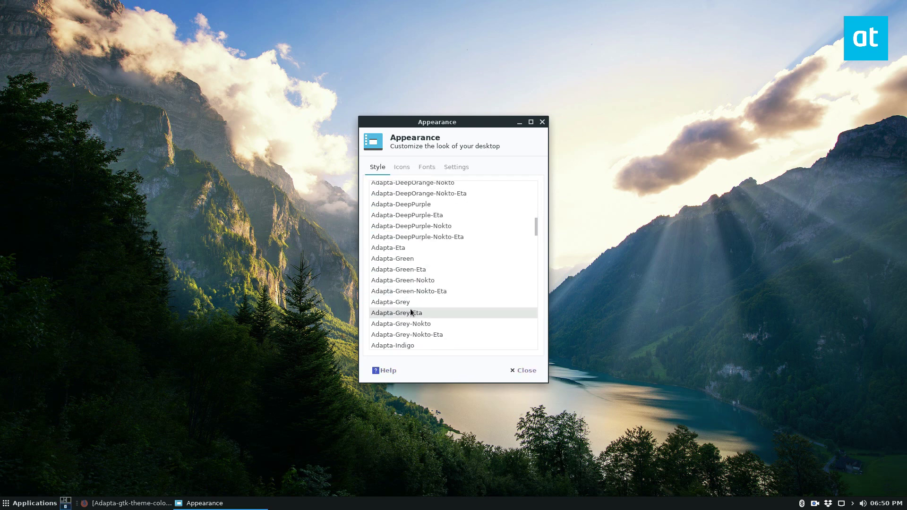
scroll(414, 305, down, 8)
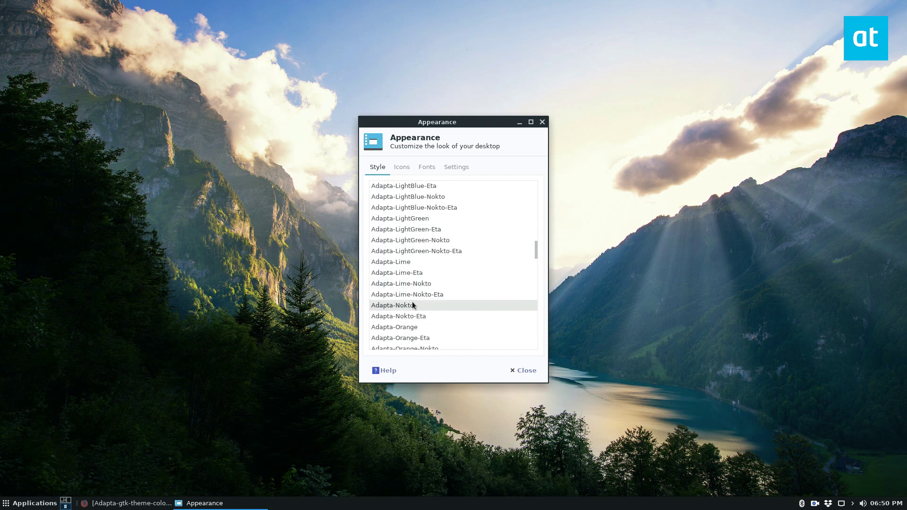
click(399, 315)
- Try Adapta-Pink-Nokto, Adapta-Orange and Adapta-Teal-Nokto-Eta, ending on Adapta-Teal-Nokto
click(31, 505)
click(31, 505)
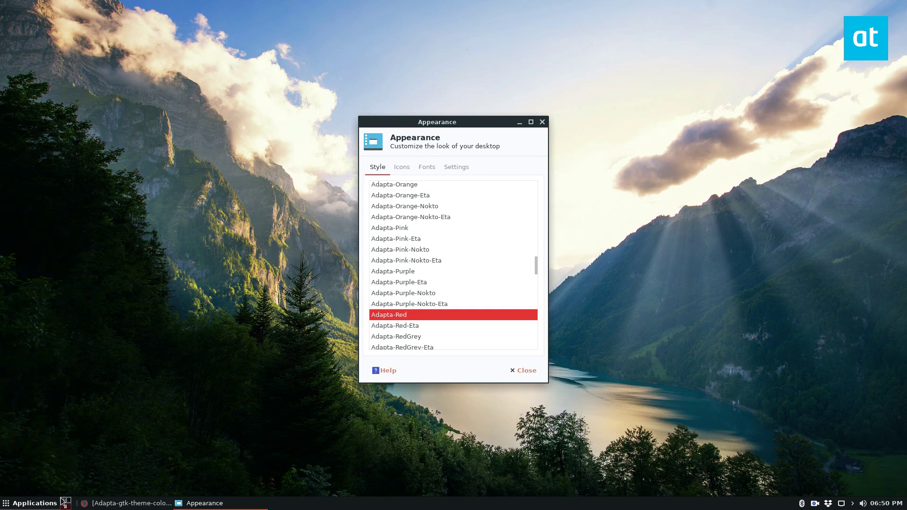
click(392, 250)
scroll(404, 238, up, 2)
click(404, 238)
scroll(402, 228, down, 5)
scroll(404, 238, down, 2)
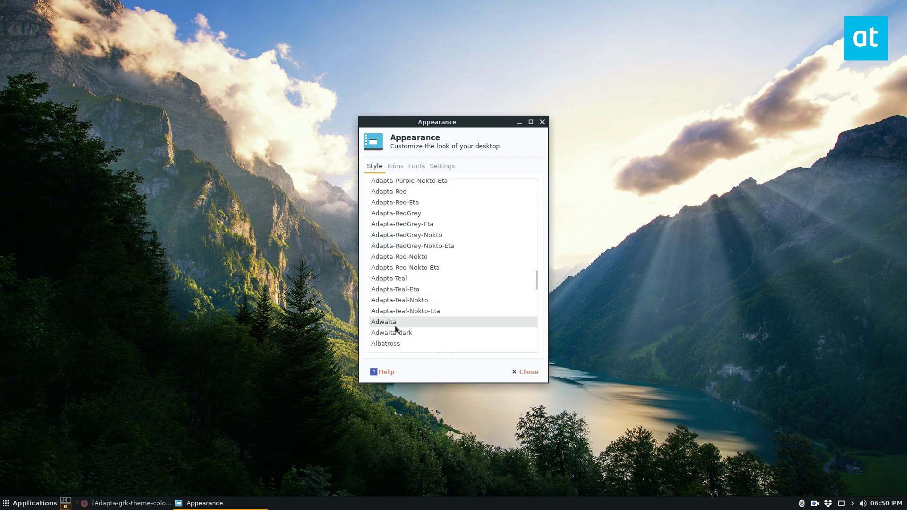
click(396, 311)
click(397, 301)
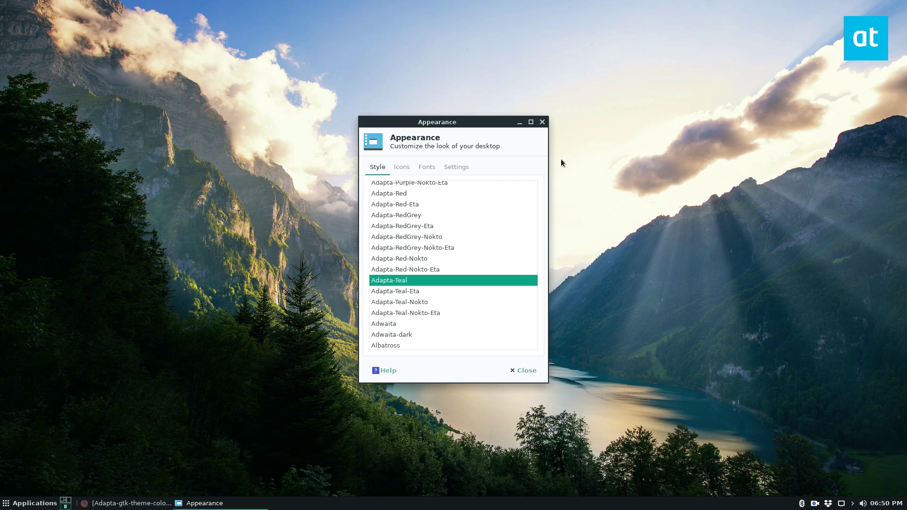
- Switch the style to Adapta-Red, then to Adapta-Purple
scroll(433, 261, up, 5)
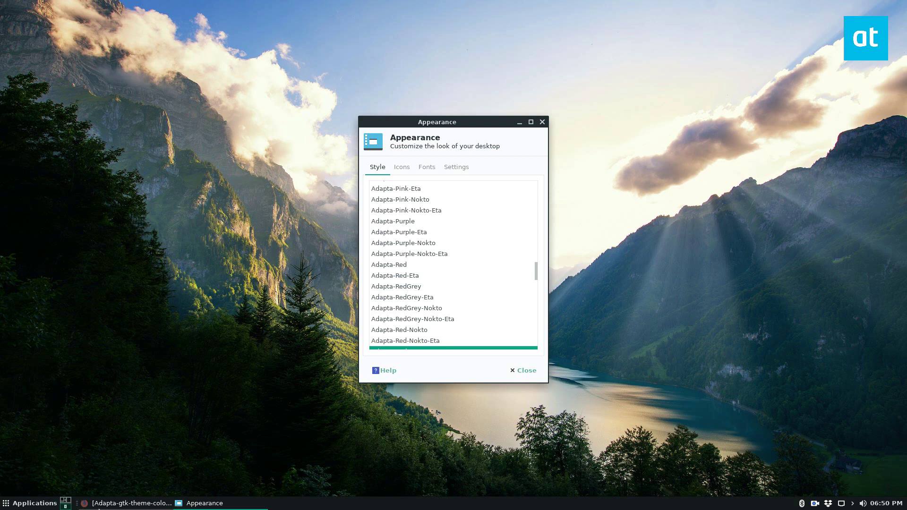
scroll(413, 277, up, 3)
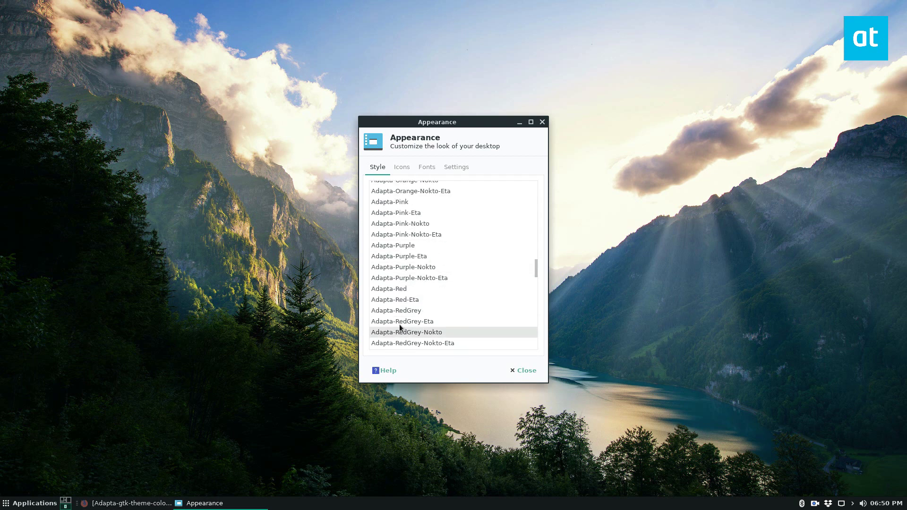
click(400, 290)
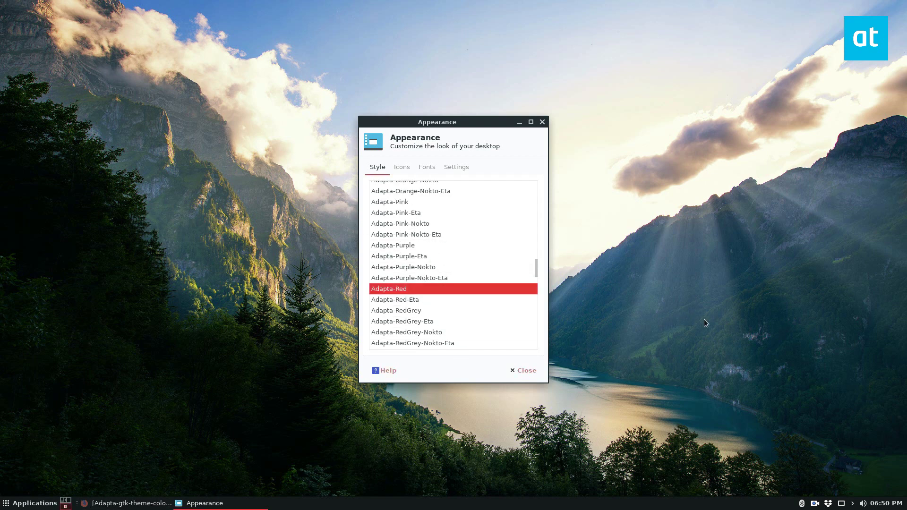
click(433, 244)
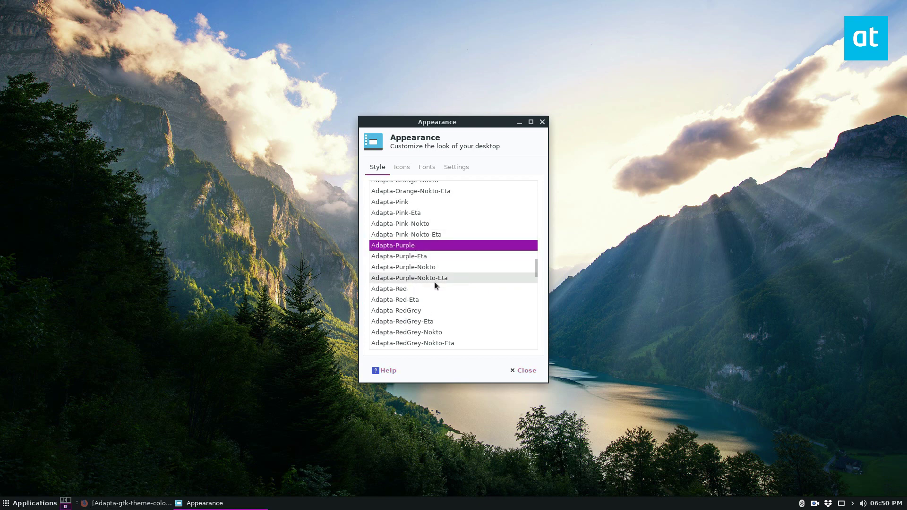
- Preview Adapta-Purple in a file manager window, then apply Adapta-Red as the final style
click(6, 499)
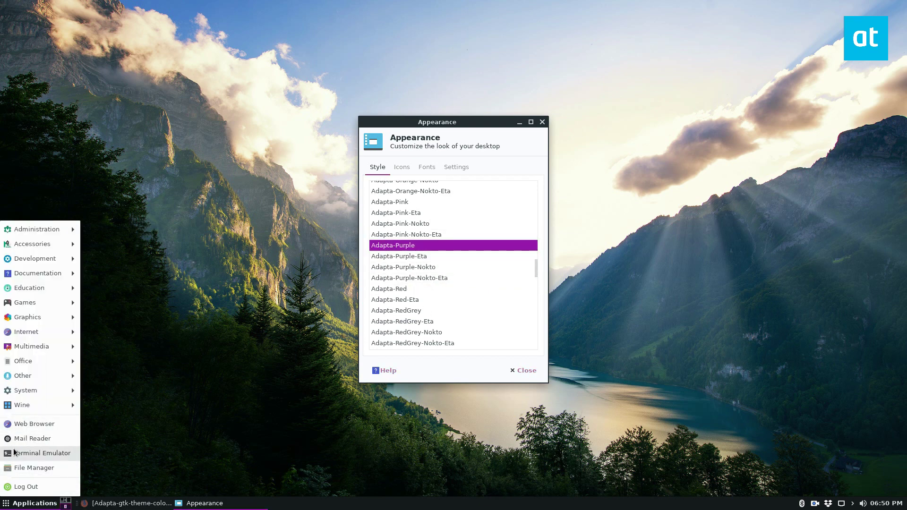
click(33, 468)
drag(267, 13, 281, 91)
click(461, 85)
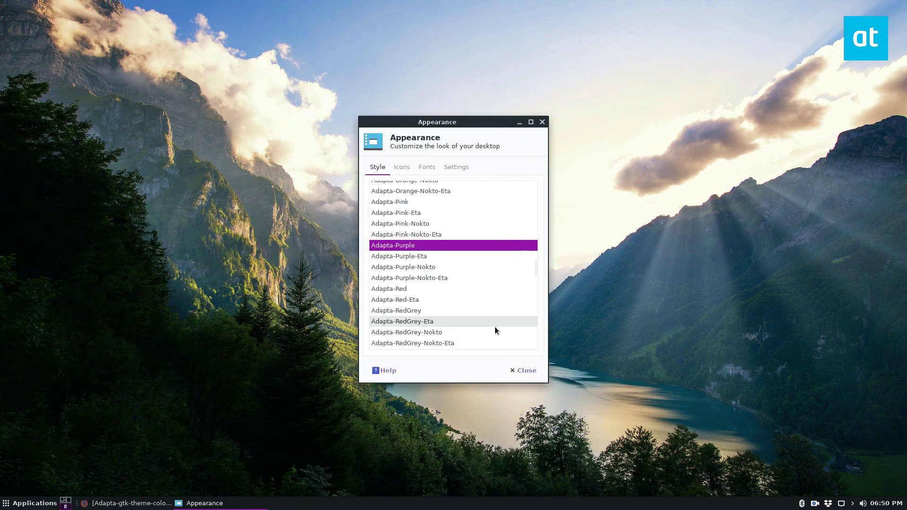
click(407, 290)
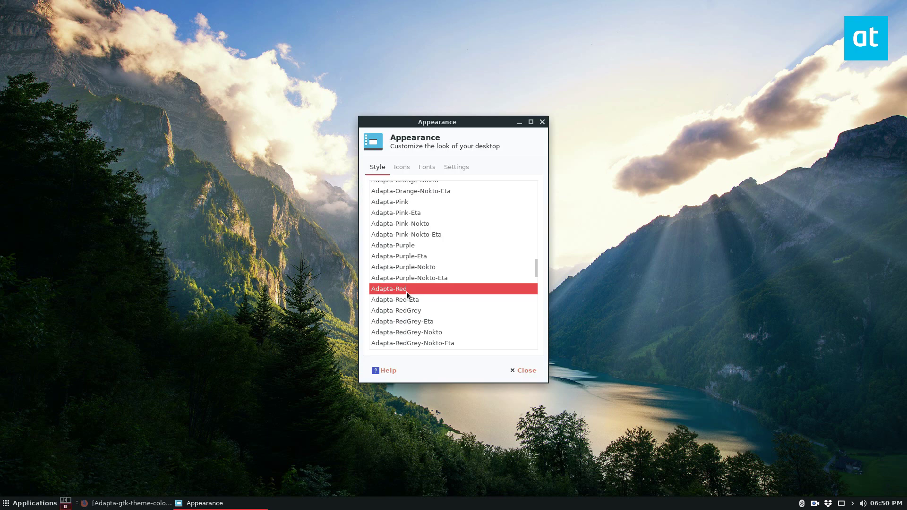